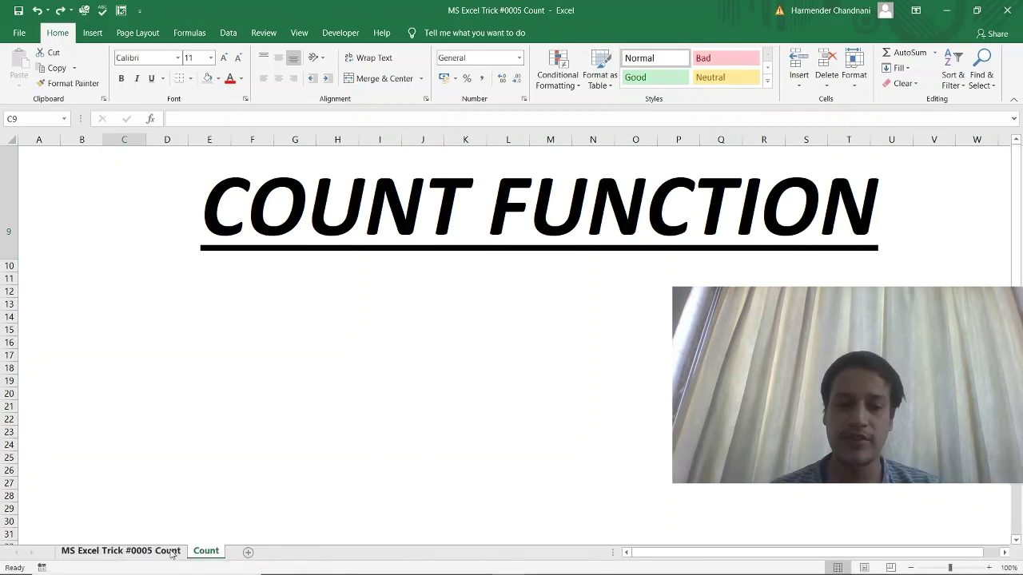
Open the MS Excel Trick #0005 Count sheet and look over the Data 1 to Data 4 columns and the answer cells
left_click(159, 550)
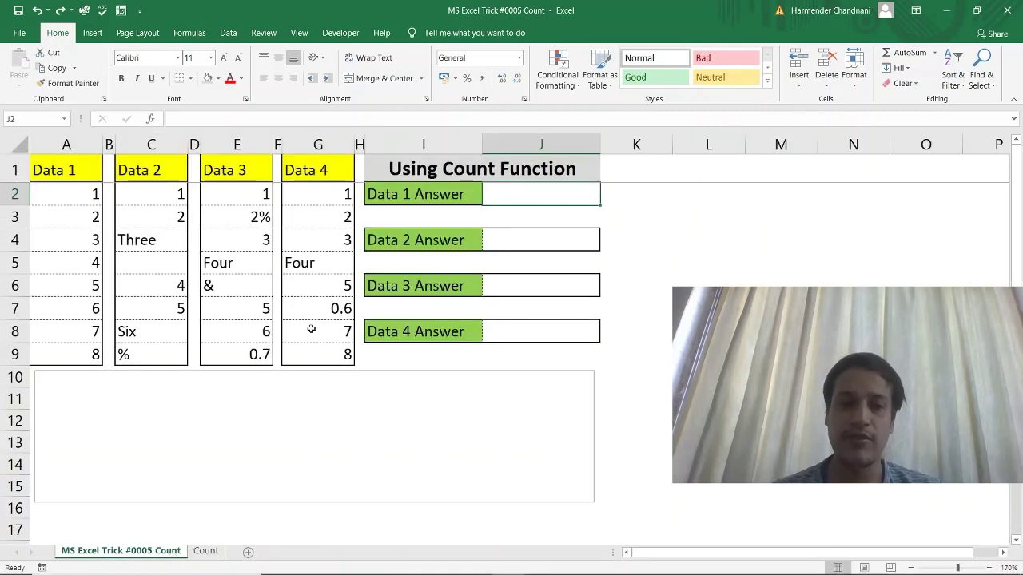
left_click(77, 170)
key("ctrl+space")
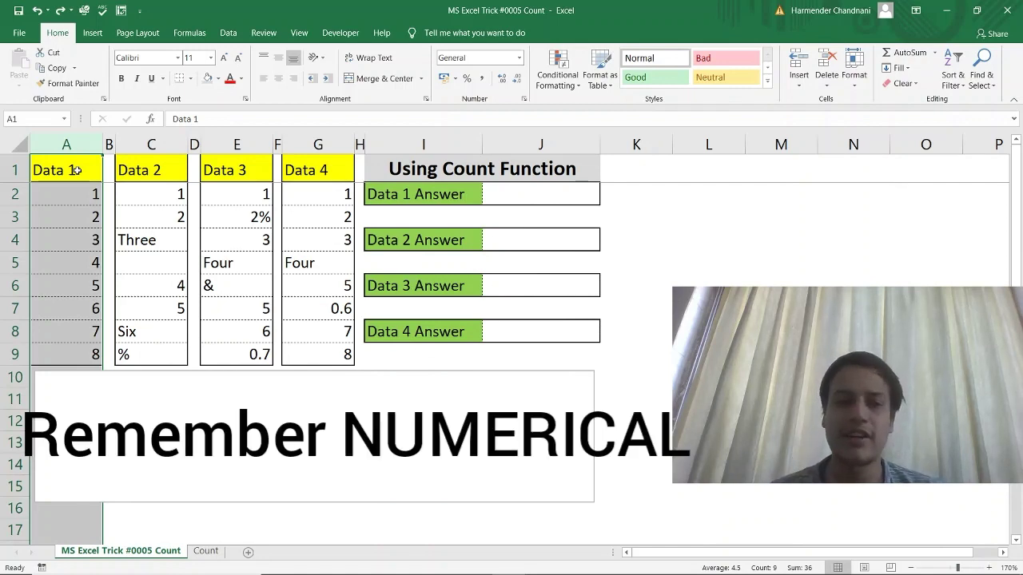
left_click(174, 167)
left_click(81, 165)
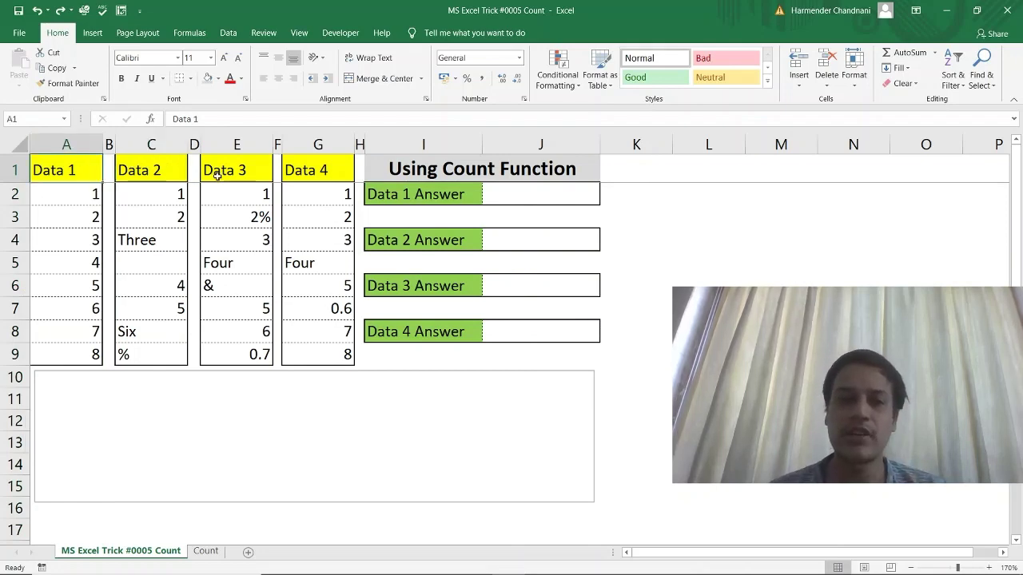
left_click(316, 171)
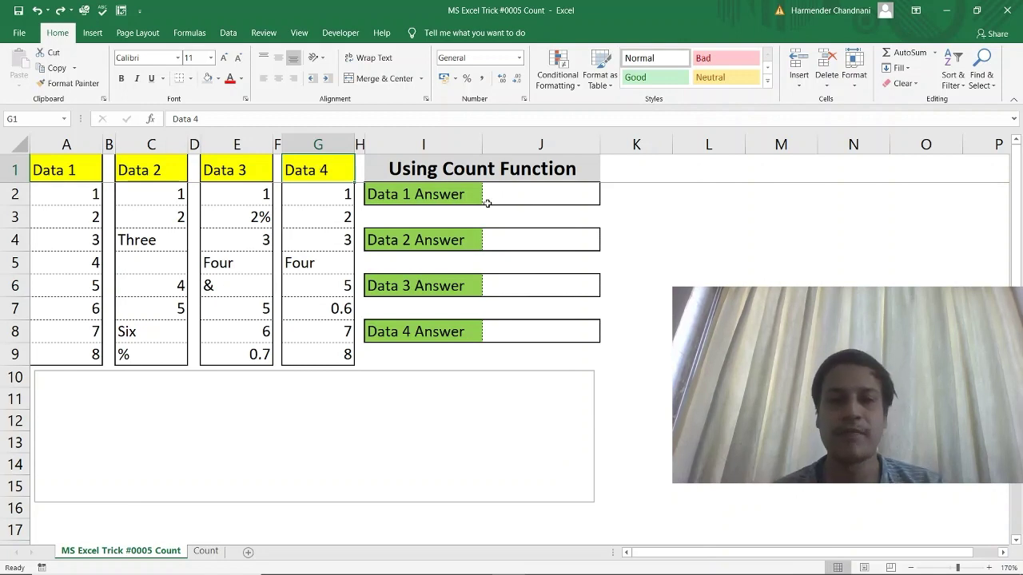
left_click(511, 193)
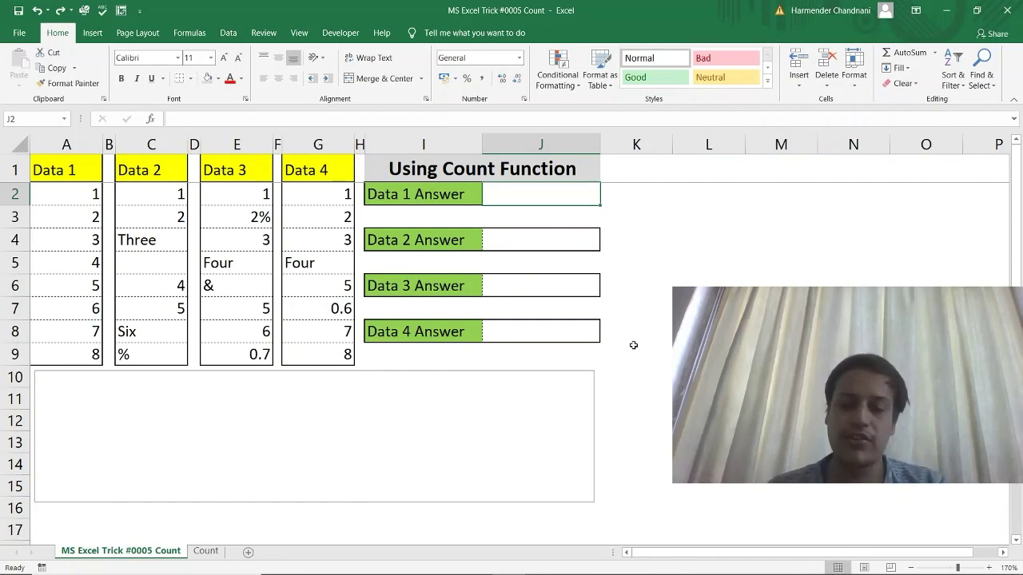
left_click(60, 167)
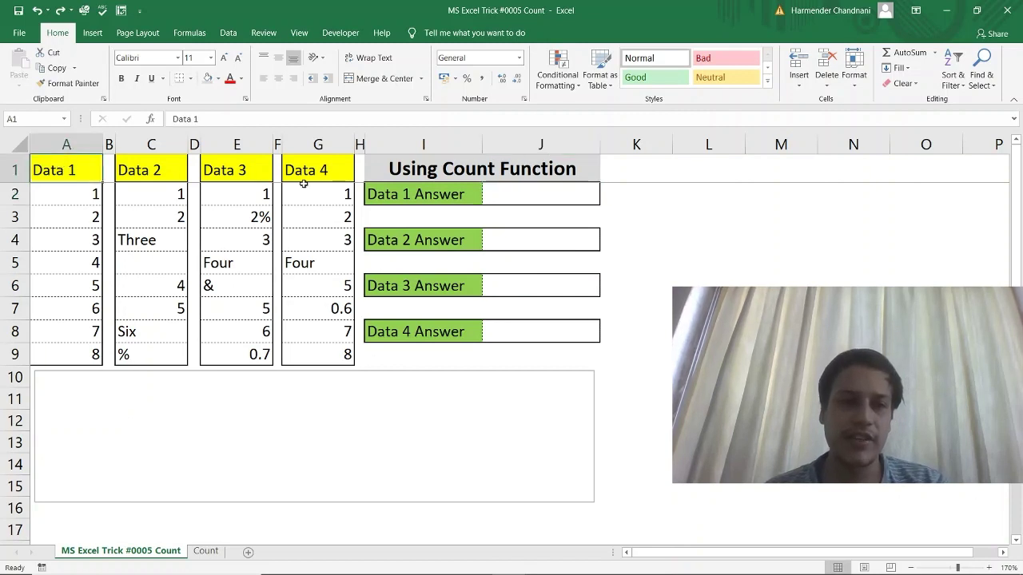
Count the numeric entries of Data 1 in cell J2 with the formula =COUNT(A2:A9)
left_click(537, 187)
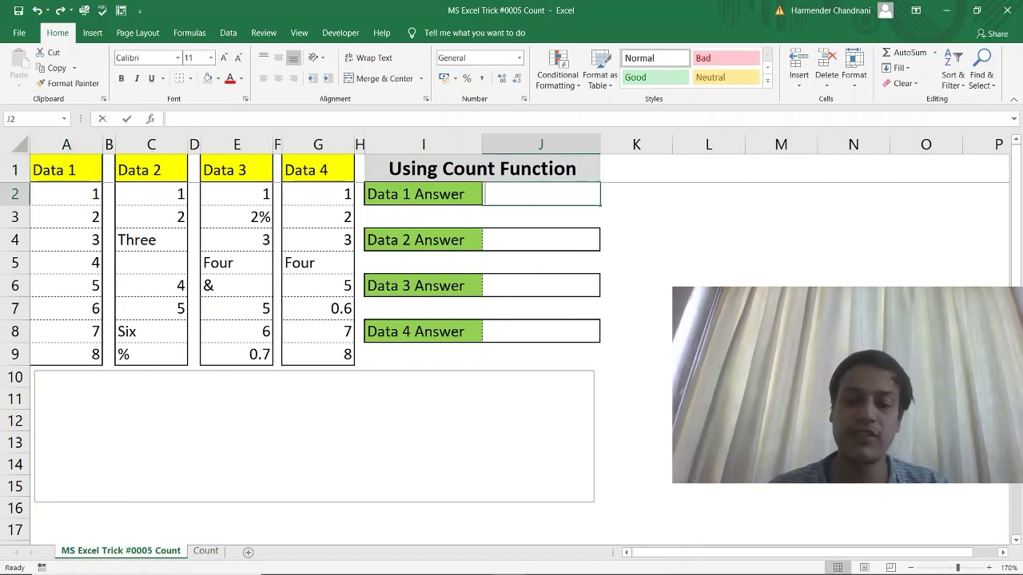
type("=count")
key("Tab")
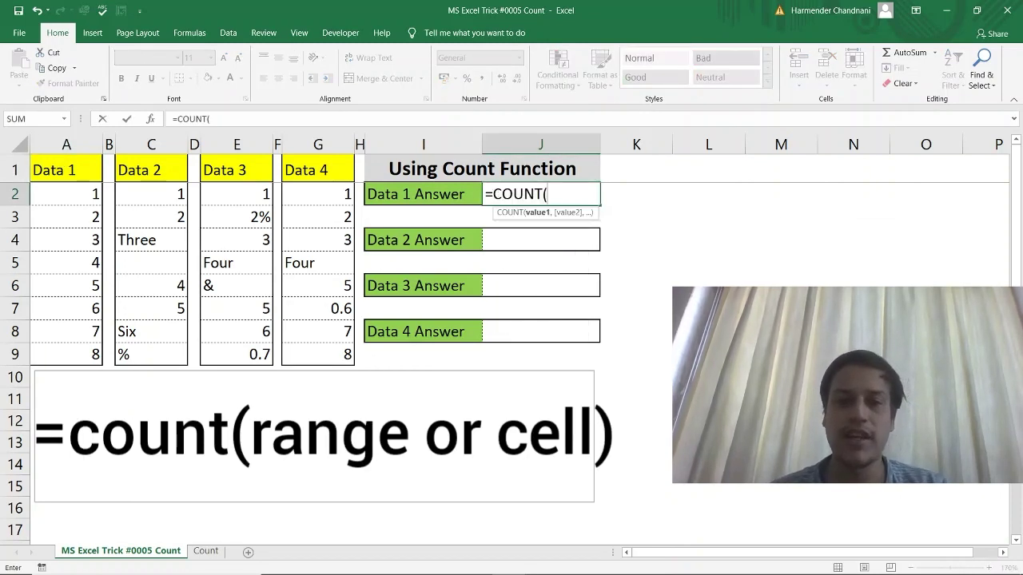
left_click(88, 196)
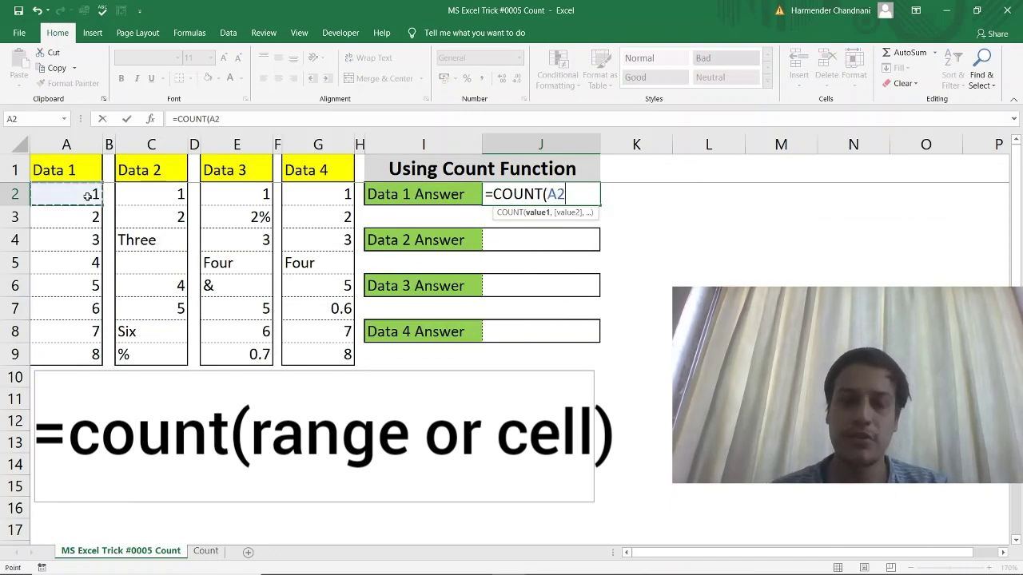
key("ctrl+shift+Down")
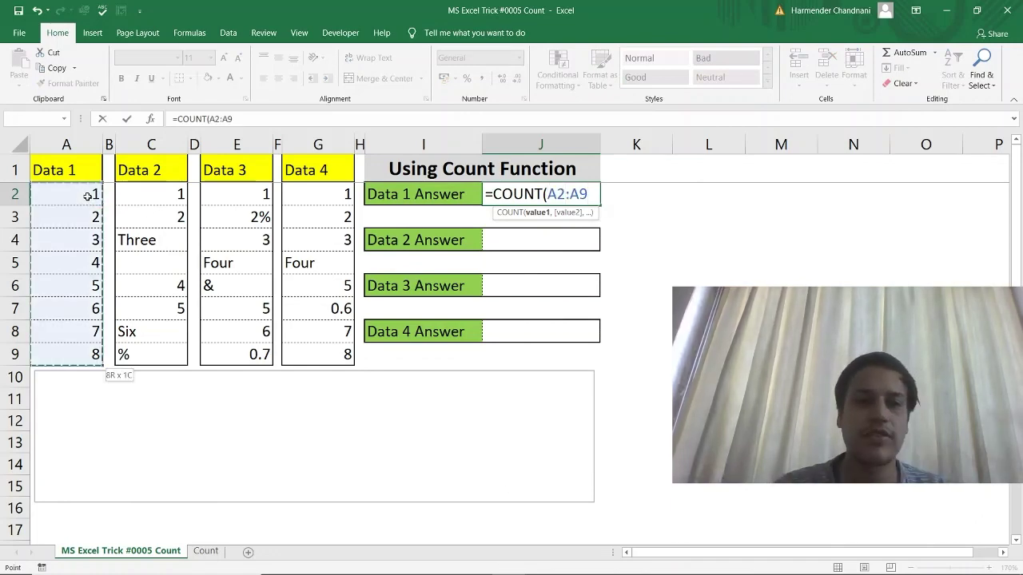
type(")")
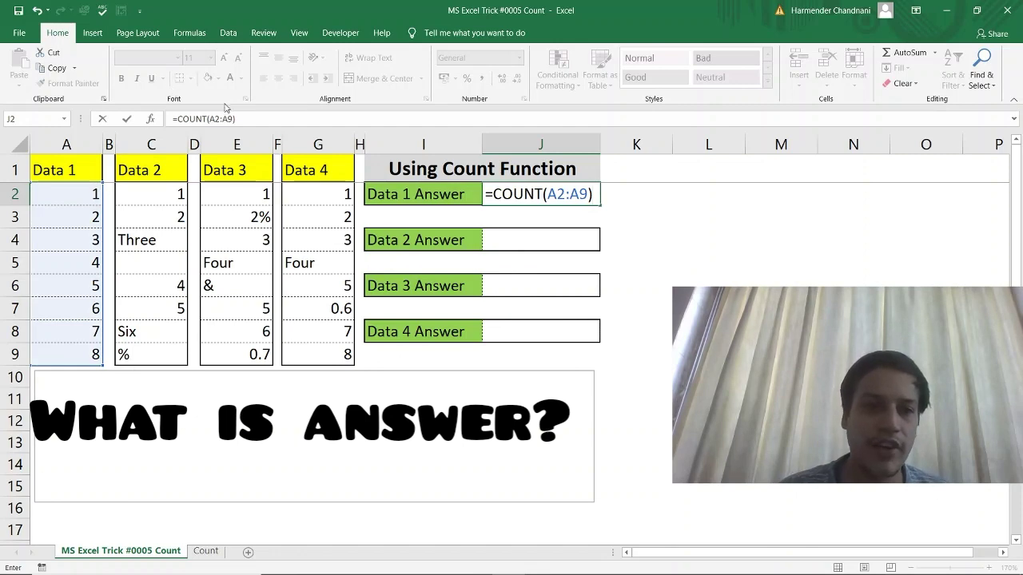
left_click(245, 122)
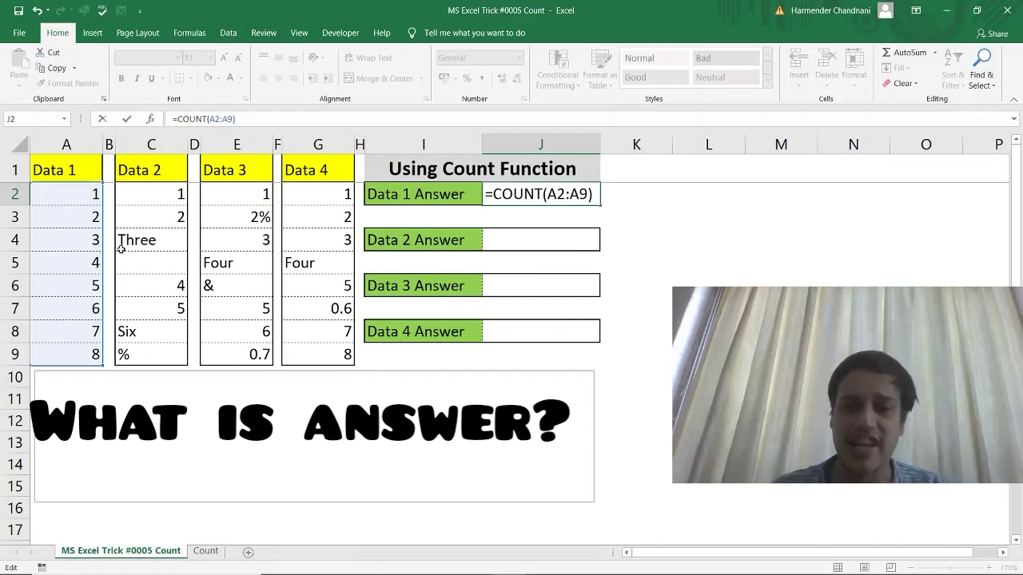
key("Return")
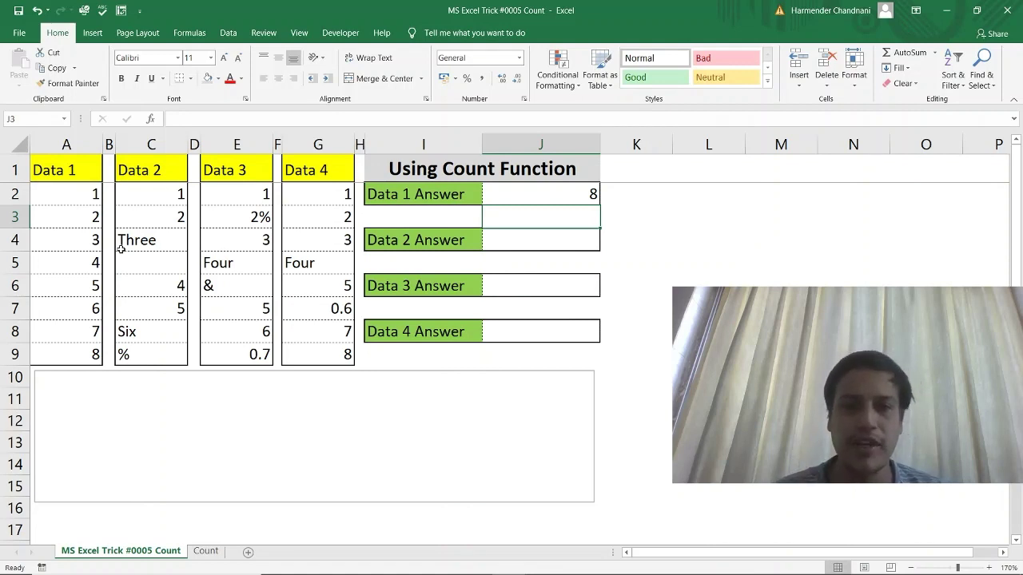
Enter =COUNT(C2:C9) in cell J4 as the Data 2 answer
left_click(511, 242)
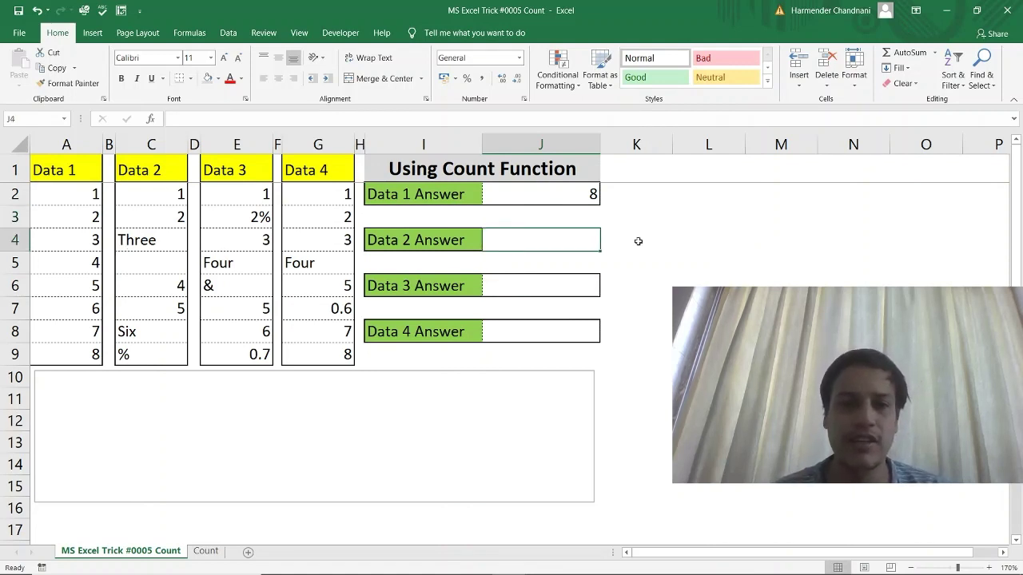
type("=")
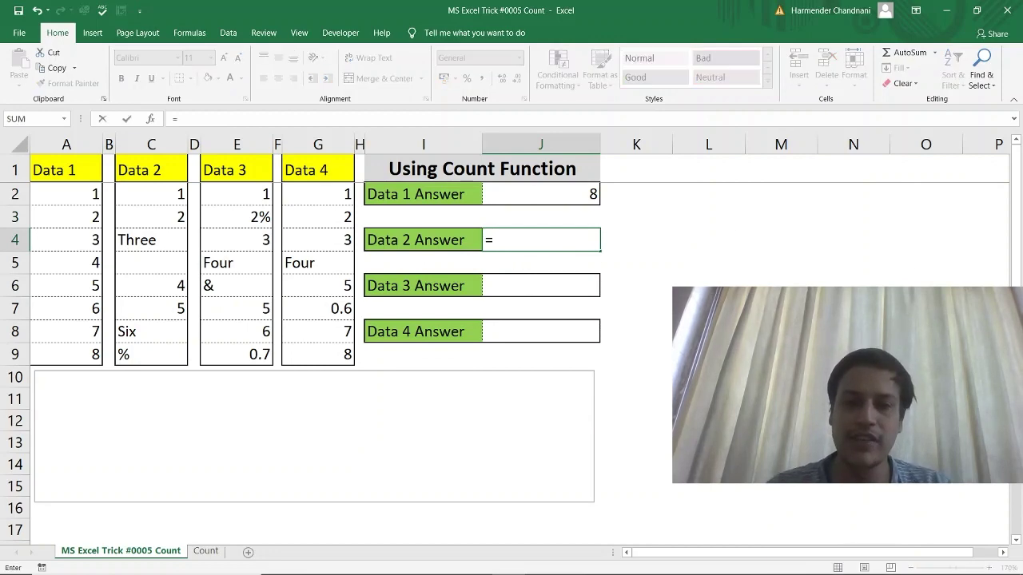
type("cou")
key("Tab")
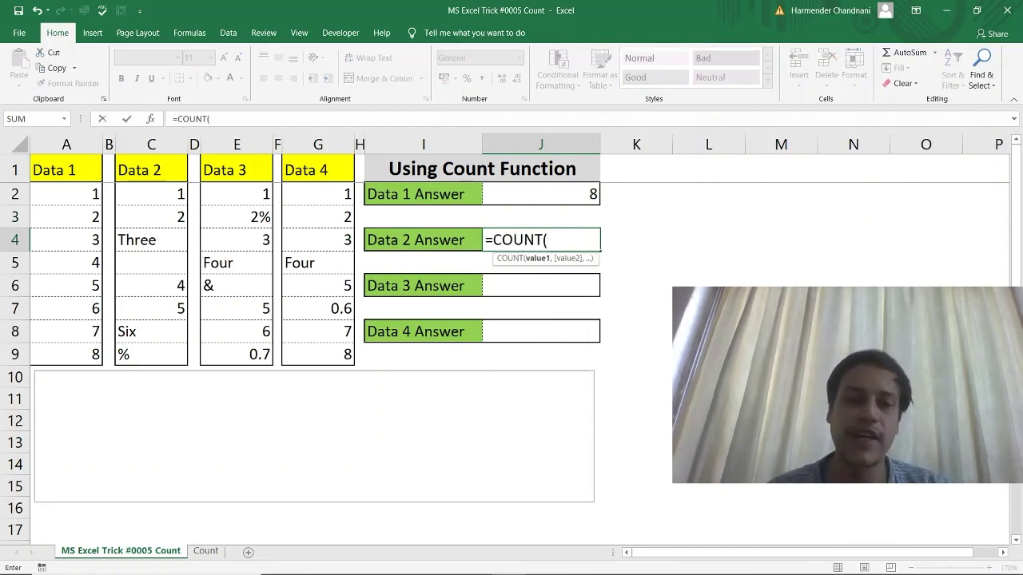
mouse_move(149, 188)
left_mouse_down()
mouse_move(152, 240)
mouse_move(149, 187)
left_mouse_up()
key("shift+Down")
key("shift+Down")
key("shift+Down")
key("shift+Down")
key("shift+Down")
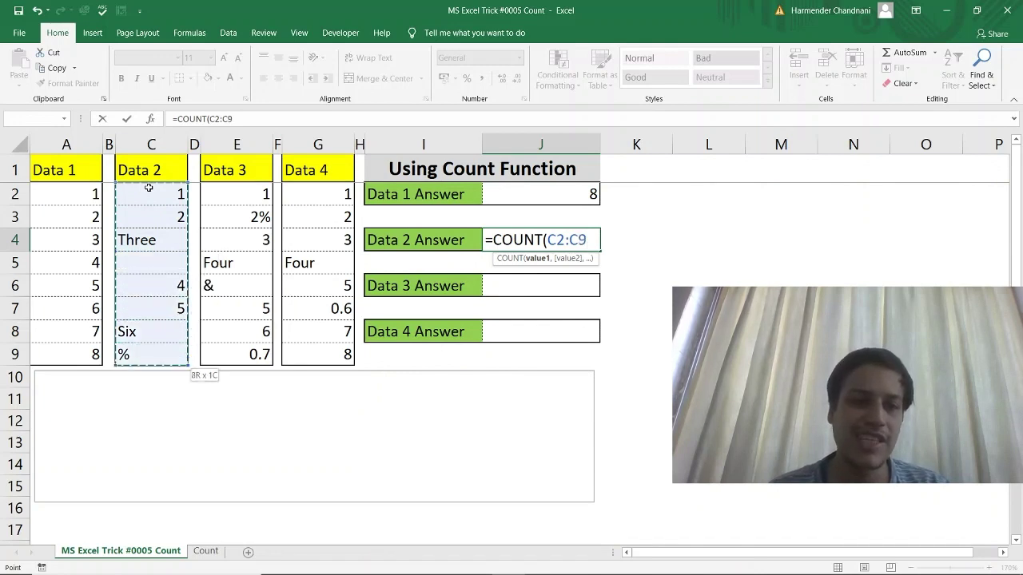
type(")")
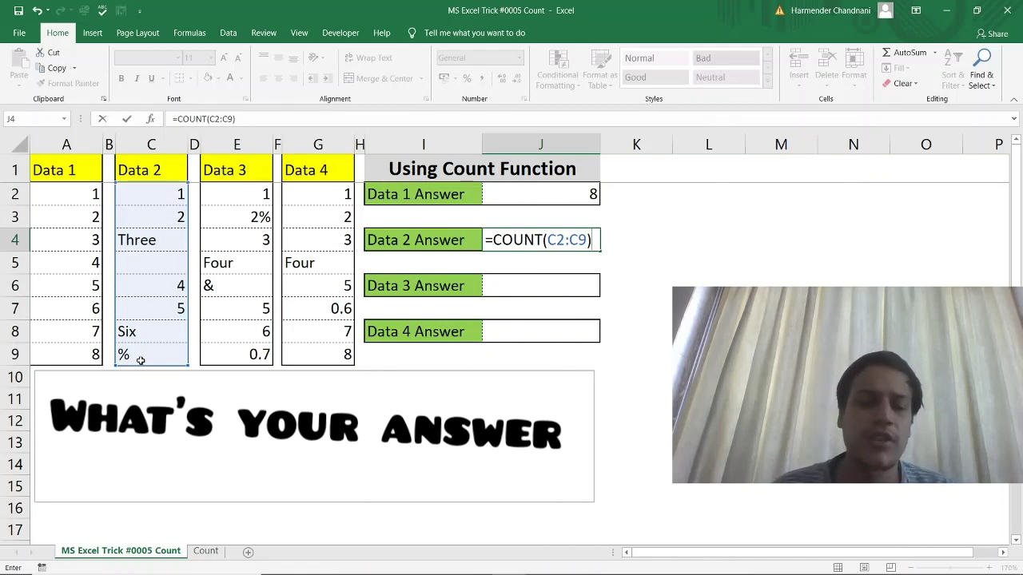
key("Return")
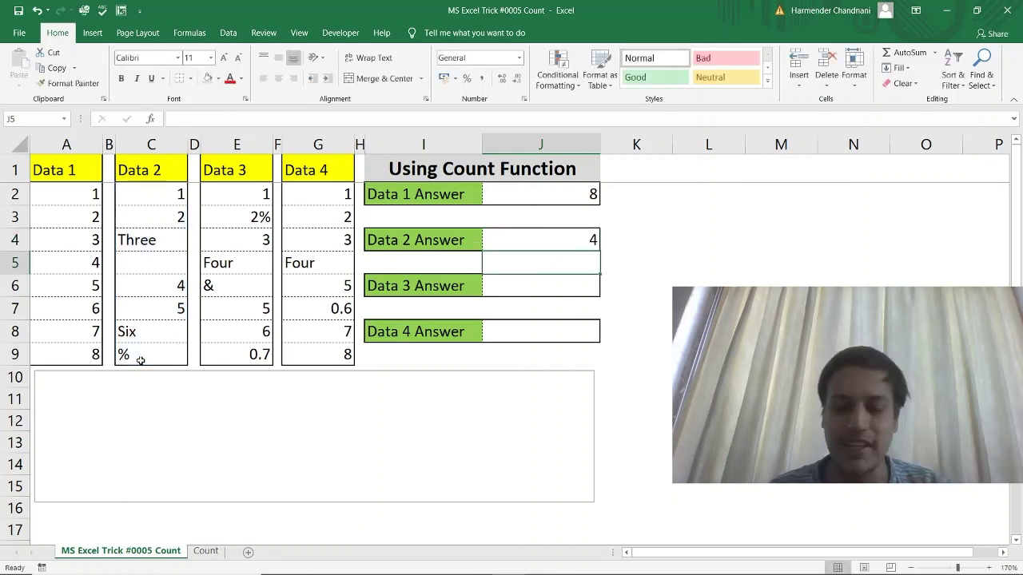
Enter =COUNT(E2:E9) in cell J6 as the Data 3 answer and inspect the 2%, Four and & entries in that column
key("Down")
type("=")
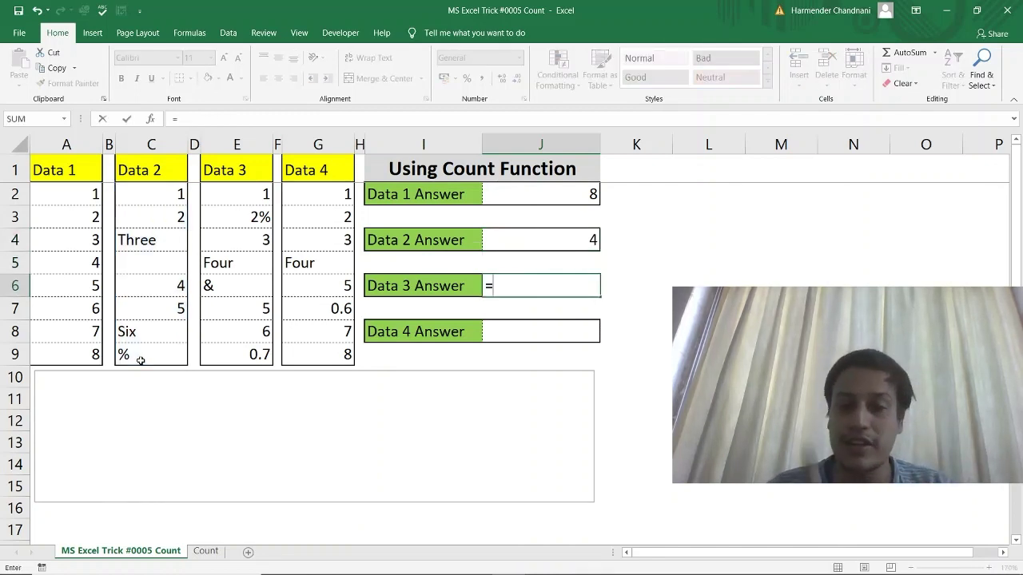
type("count")
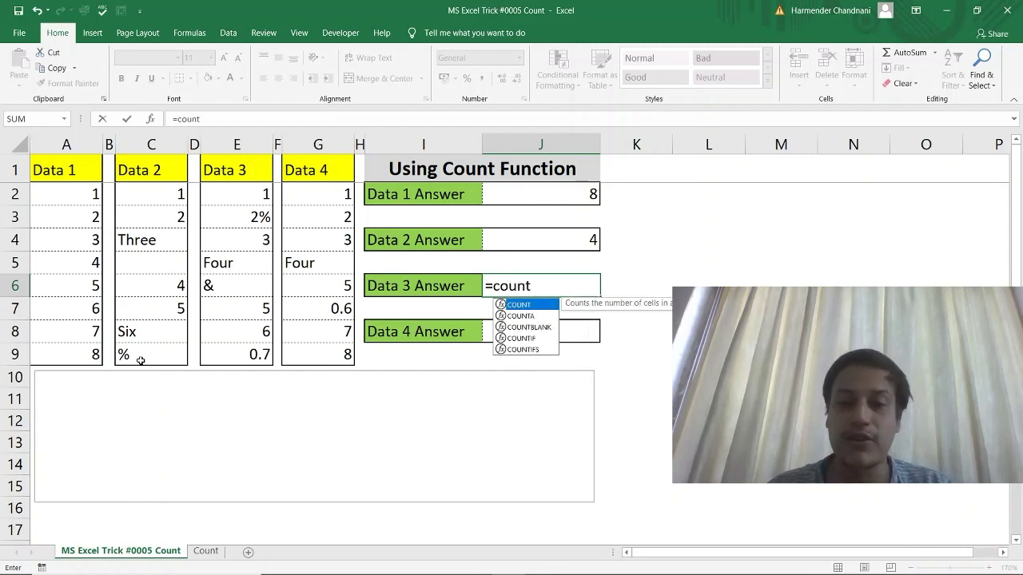
key("Tab")
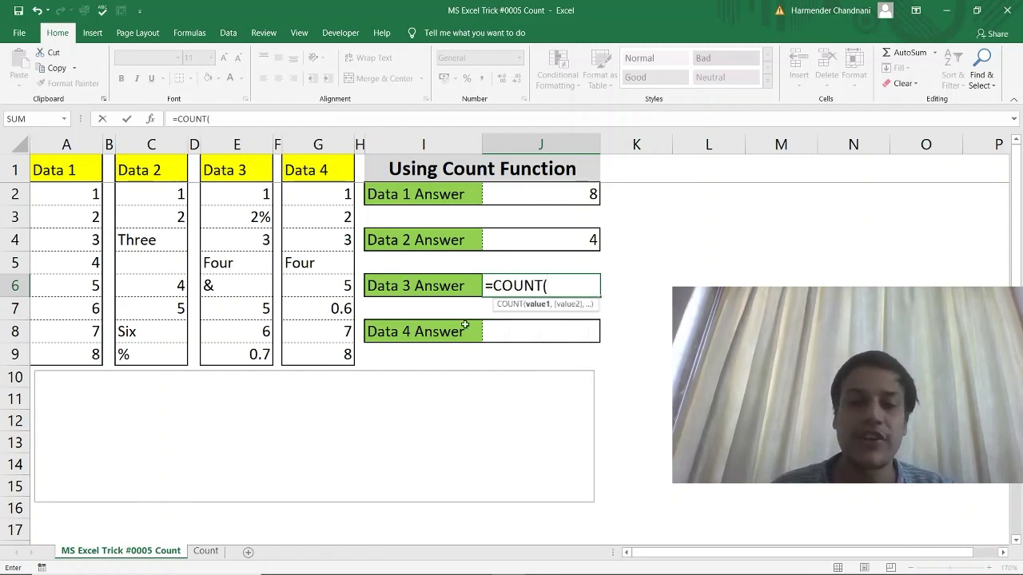
left_click(254, 195)
key("ctrl+shift+Down")
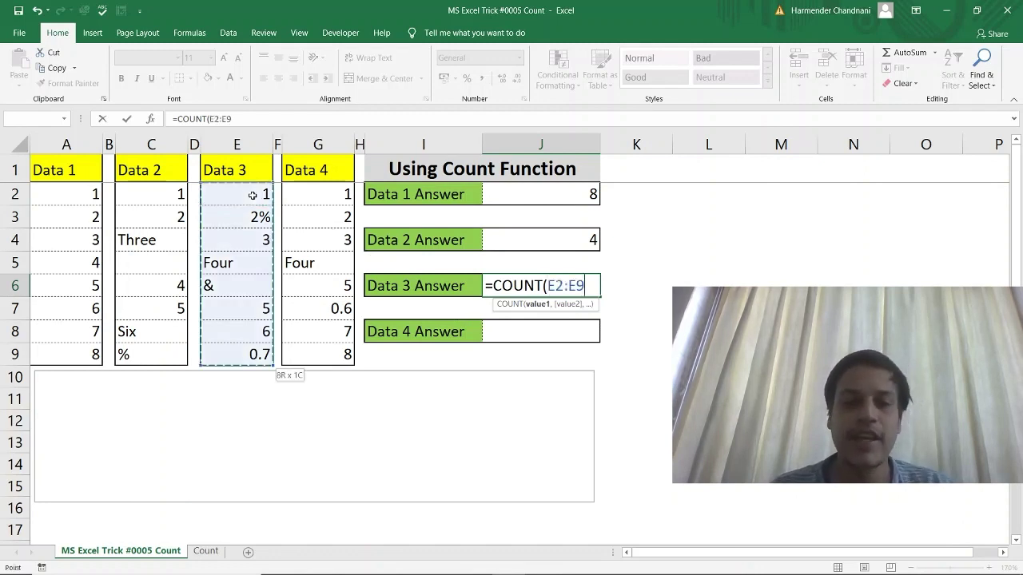
type(")")
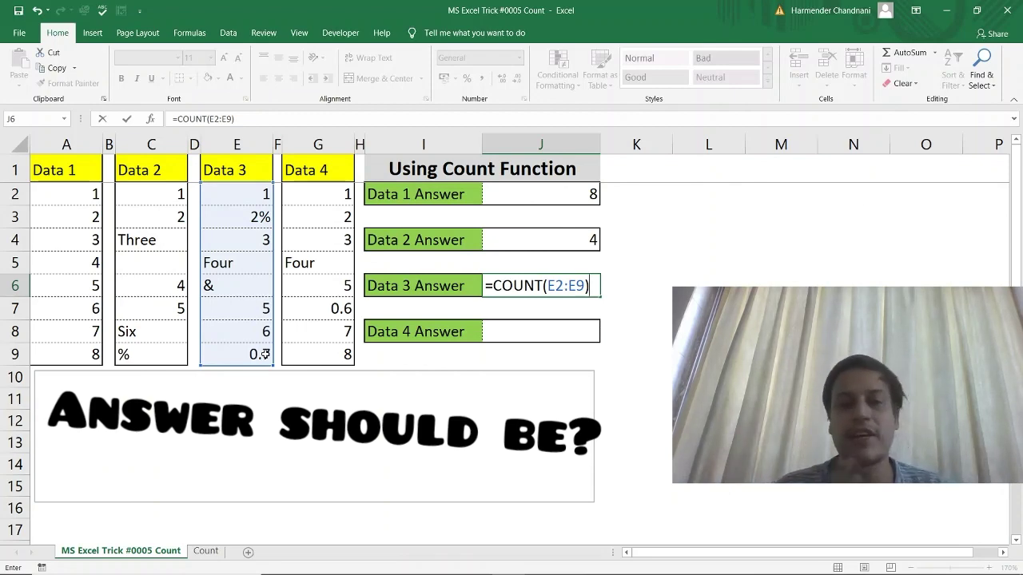
key("Return")
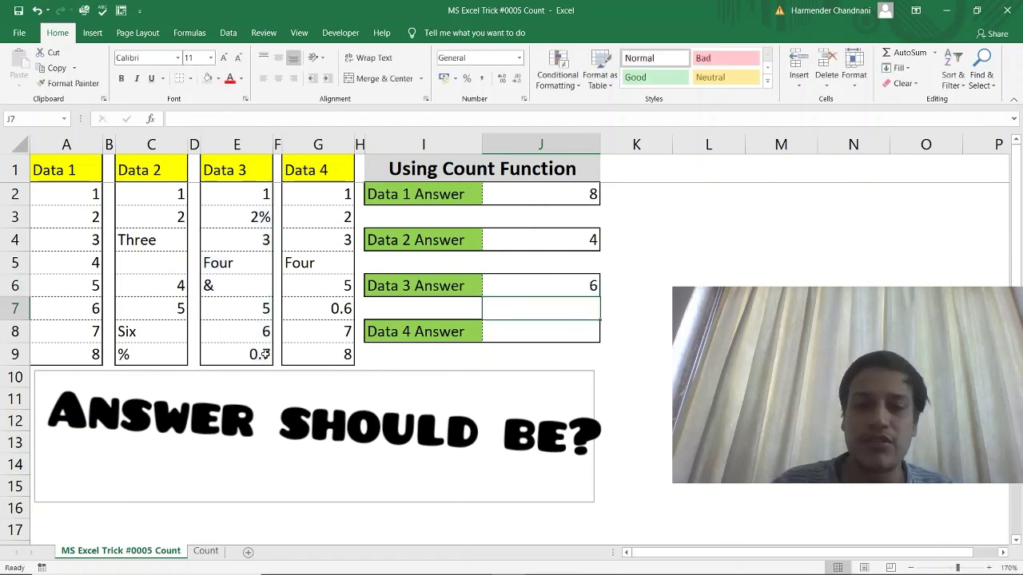
left_click(244, 221)
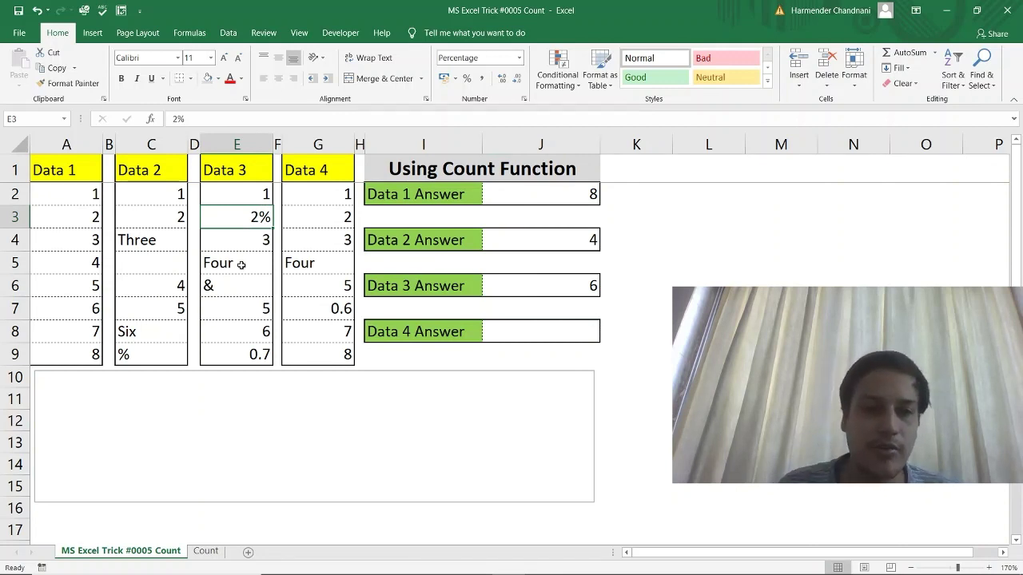
mouse_move(240, 268)
left_mouse_down()
mouse_move(242, 310)
mouse_move(241, 286)
left_mouse_up()
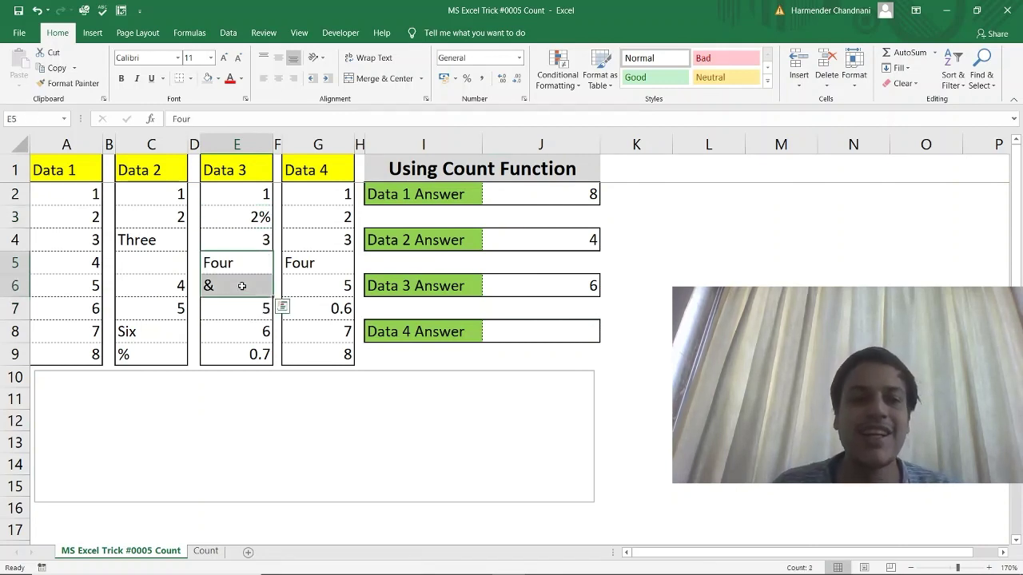
left_click(242, 286)
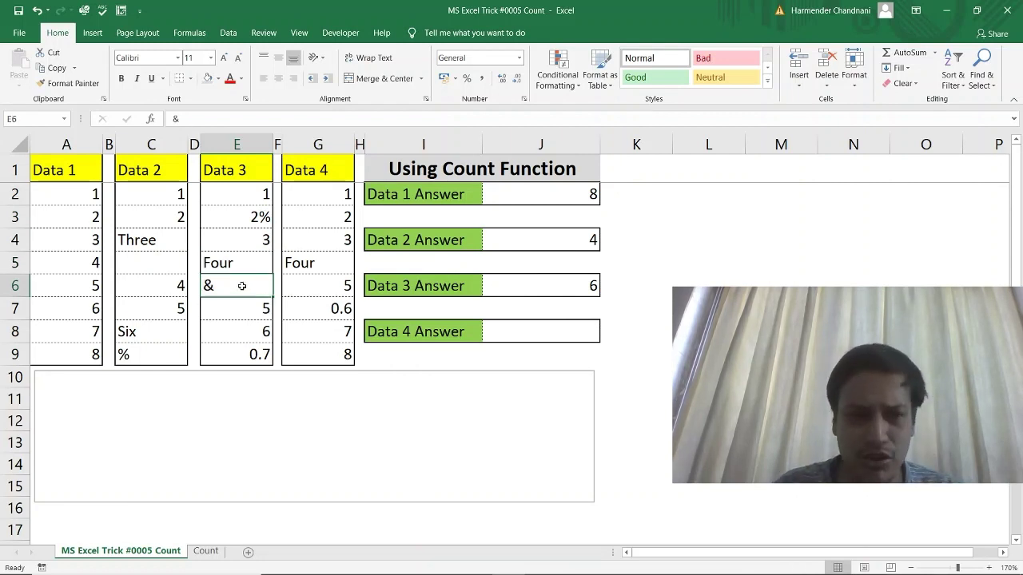
Enter =COUNT(G2:G9) in cell J8 to count the numeric entries of Data 4
left_click(548, 331)
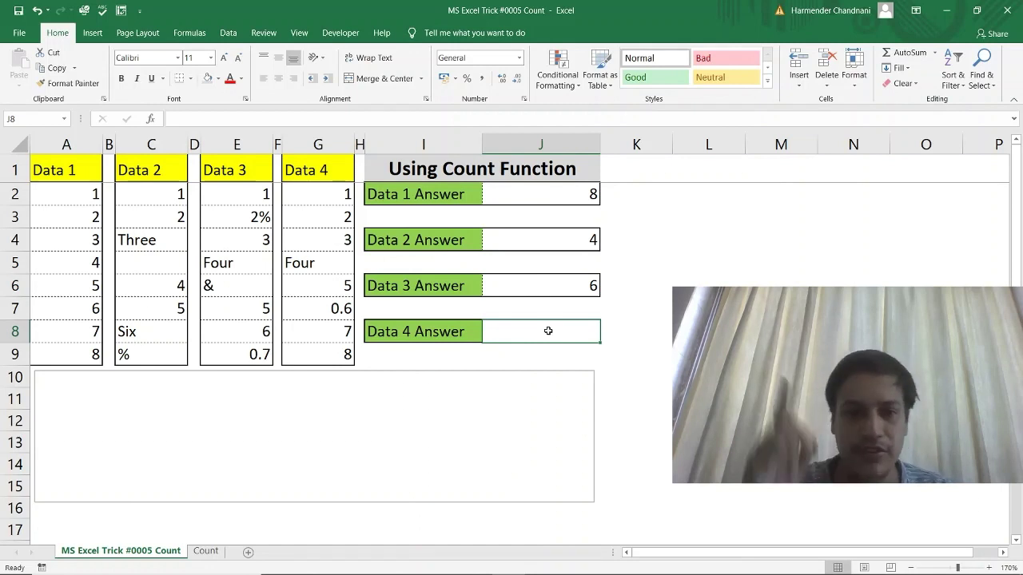
type("=count")
key("Tab")
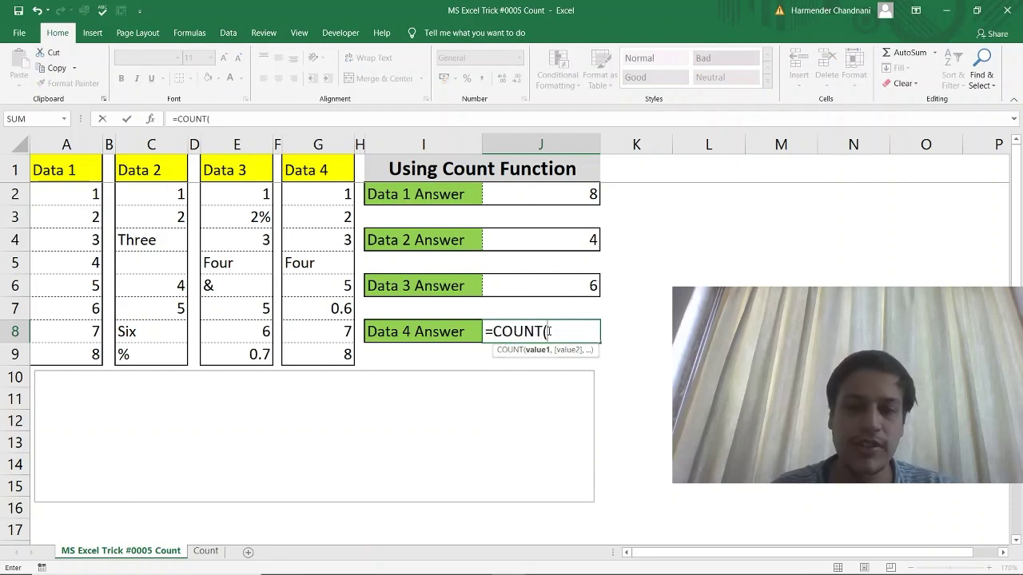
left_click(331, 195)
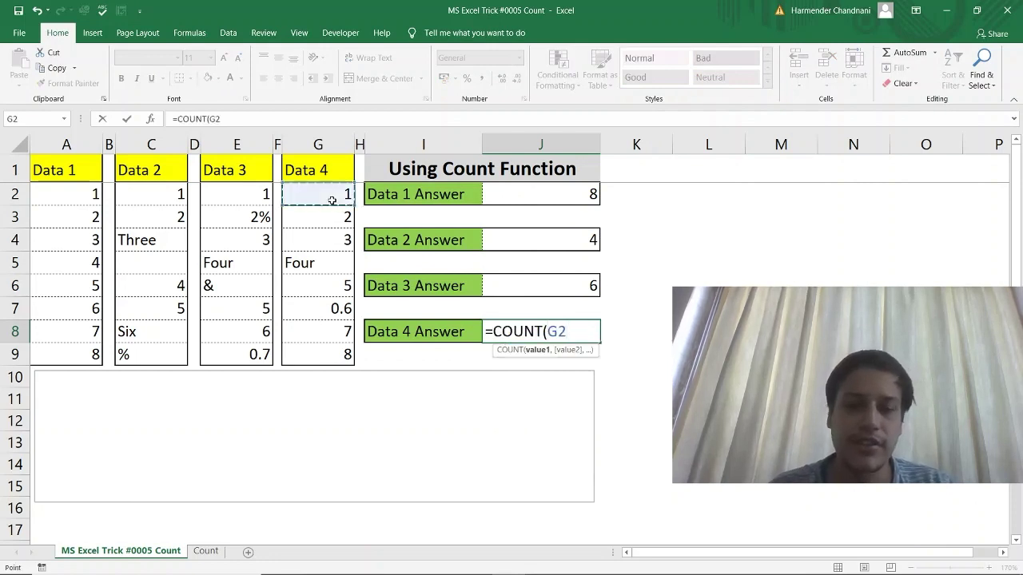
key("ctrl+shift+Down")
type(")")
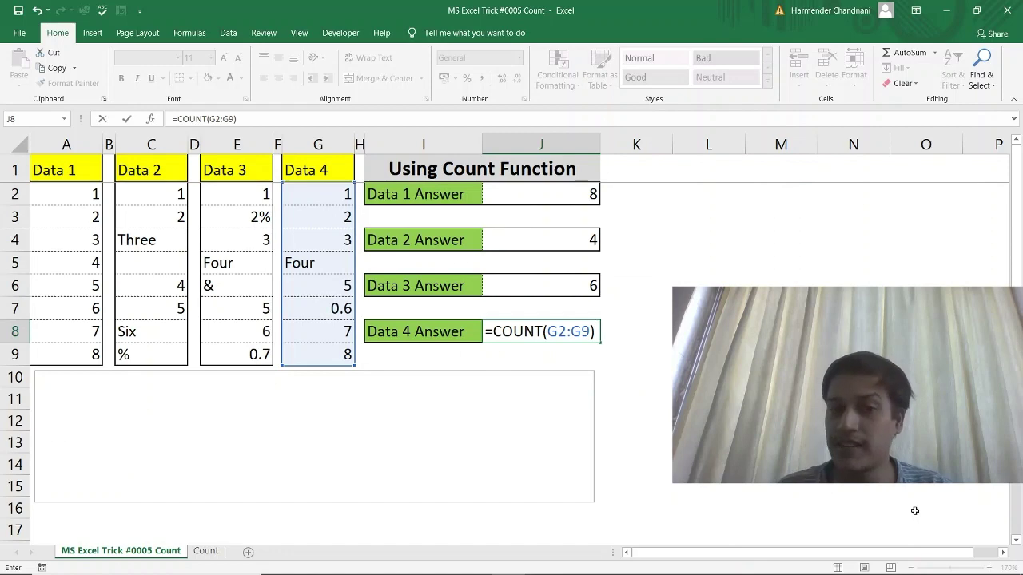
key("Return")
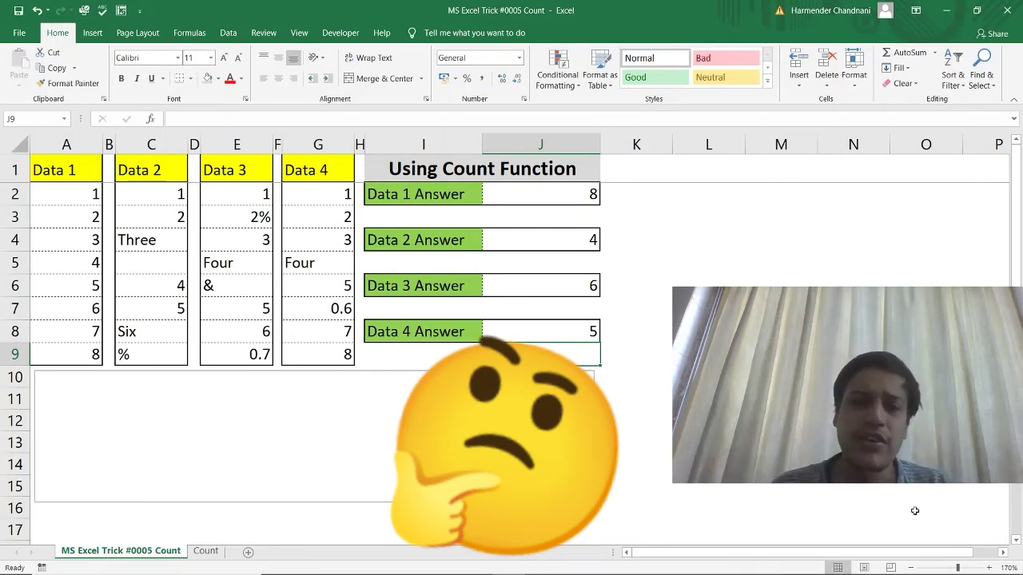
Inspect cells G4 and G6 in the Data 4 column and select both together to check their number format and count
left_click(339, 244)
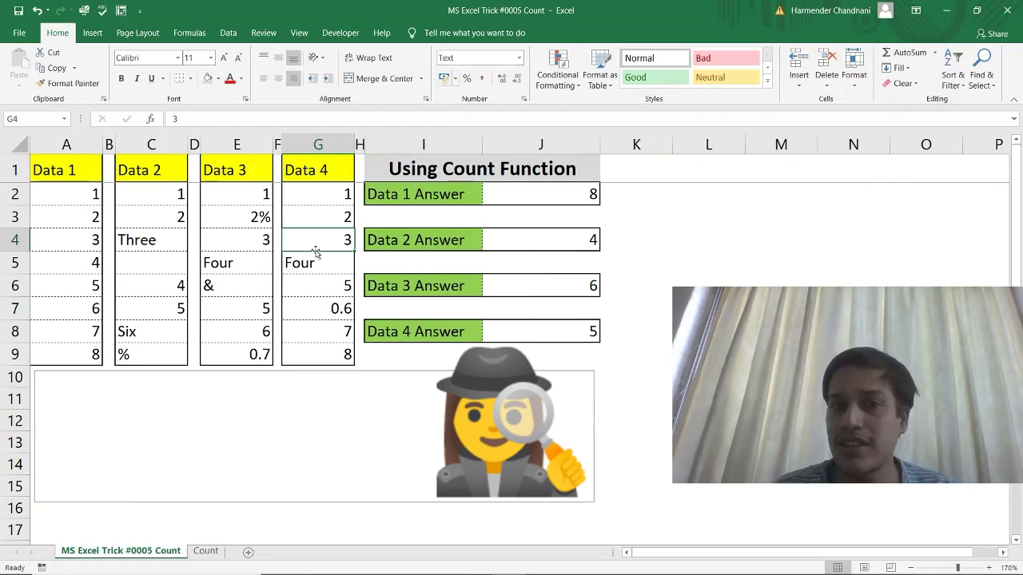
left_click(348, 282)
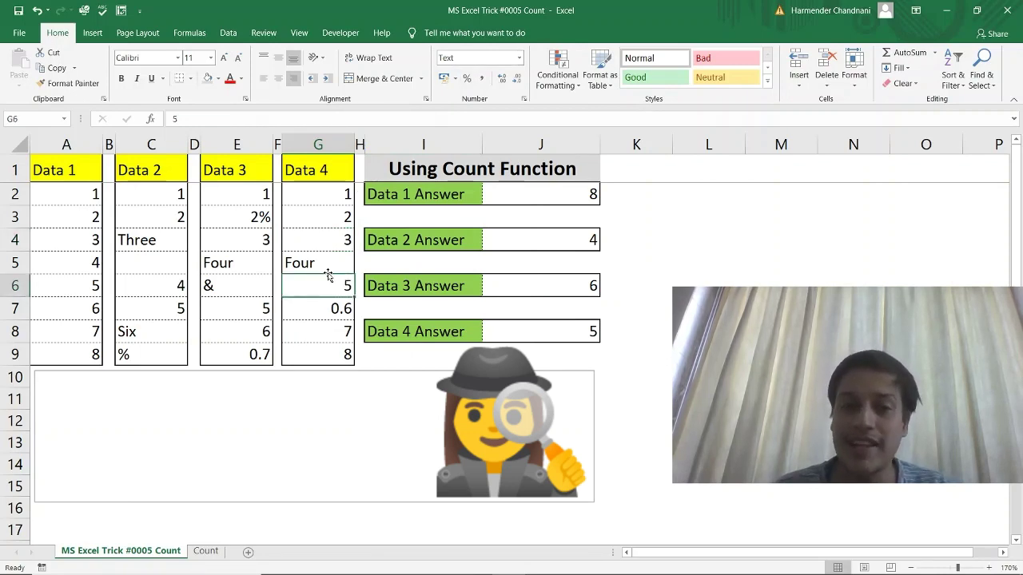
left_click(336, 240, "ctrl")
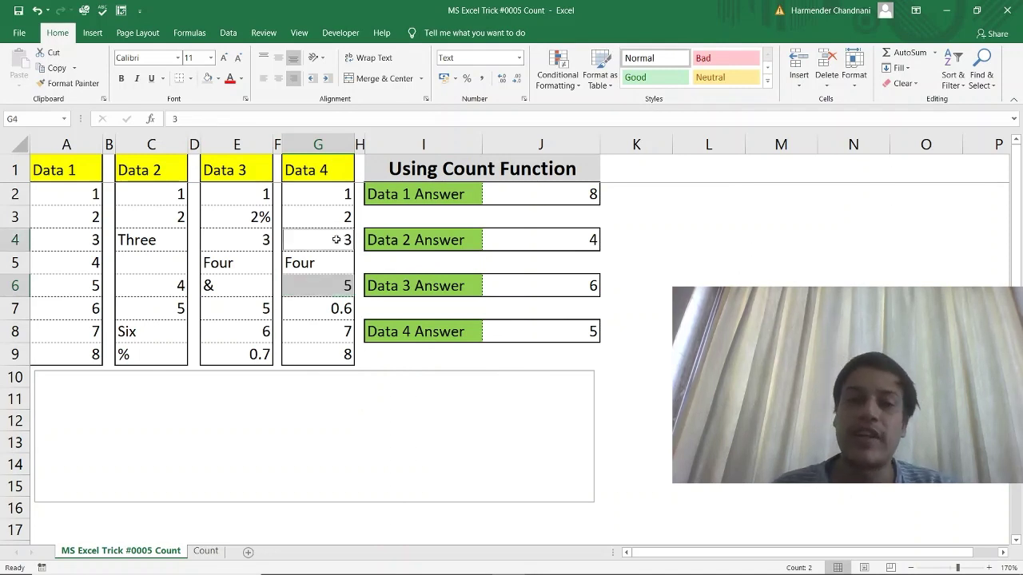
Fill the text box below the data columns with orange to bring out the notes on the COUNT function
left_click(333, 402)
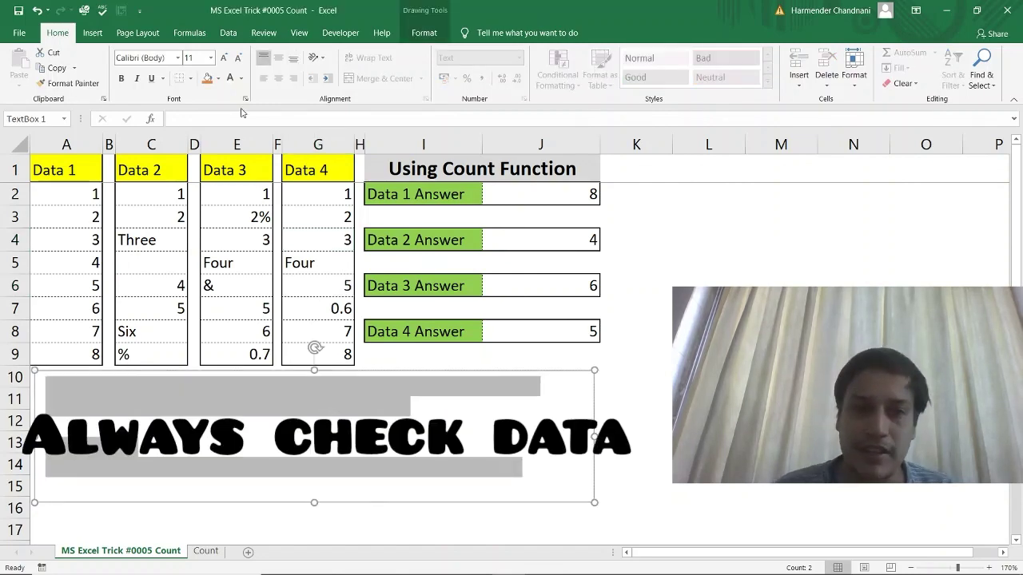
left_click(207, 79)
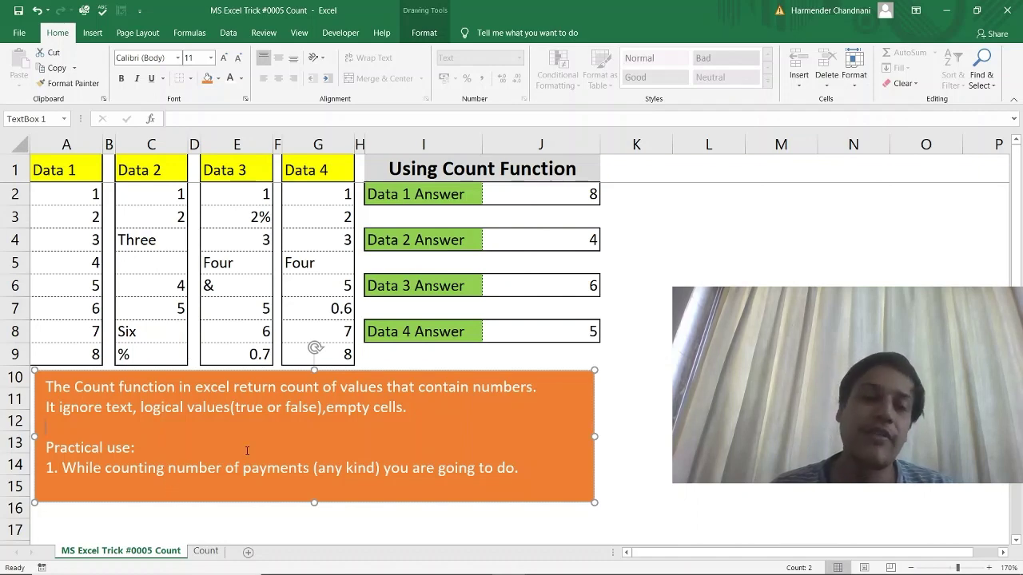
Compare the selection summary of the Data 4 range G2:G9 with that of cells G4 and G6 selected together
left_click(315, 207)
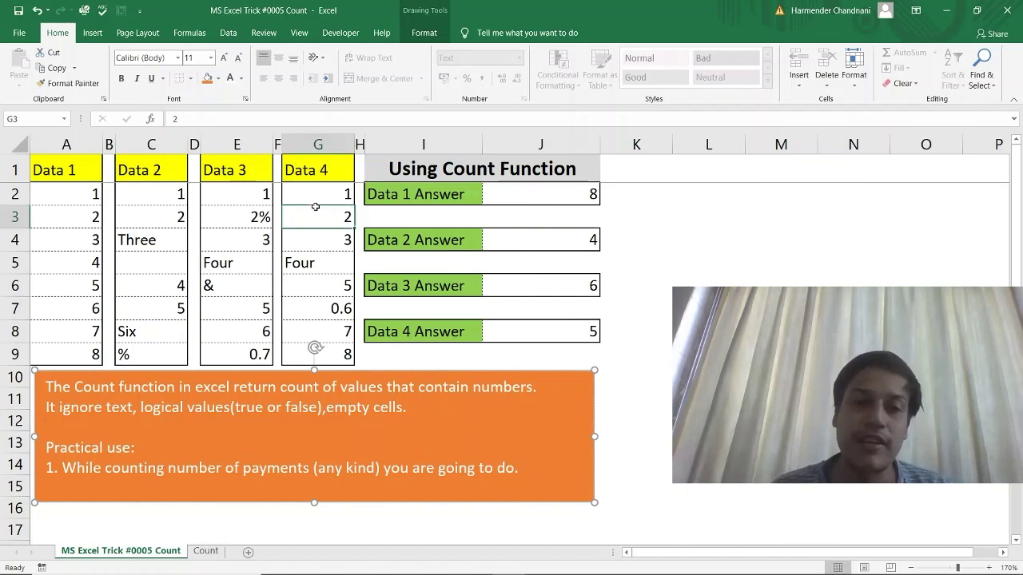
left_click_drag(328, 194, 335, 359)
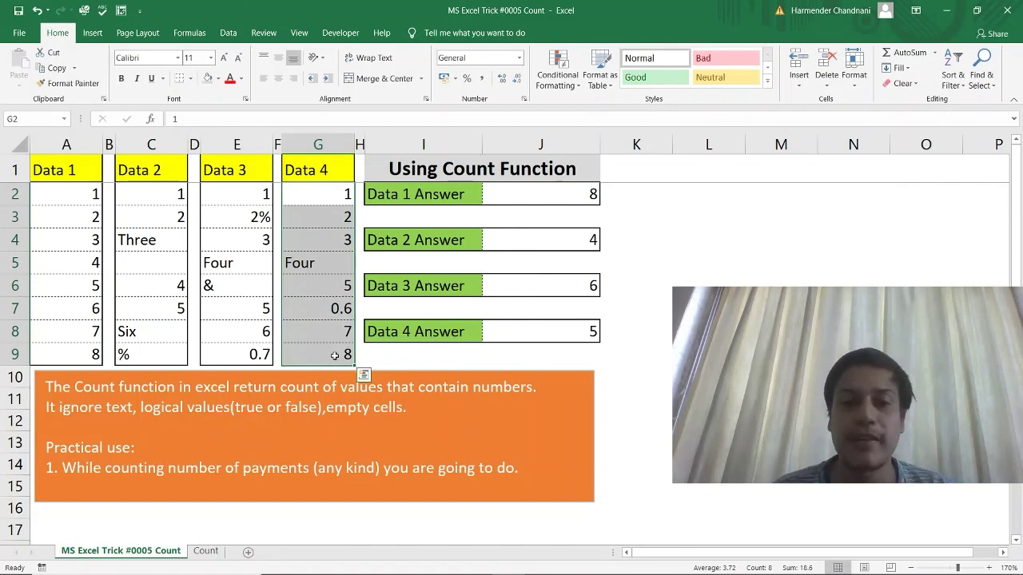
left_click(336, 234)
left_click(327, 292)
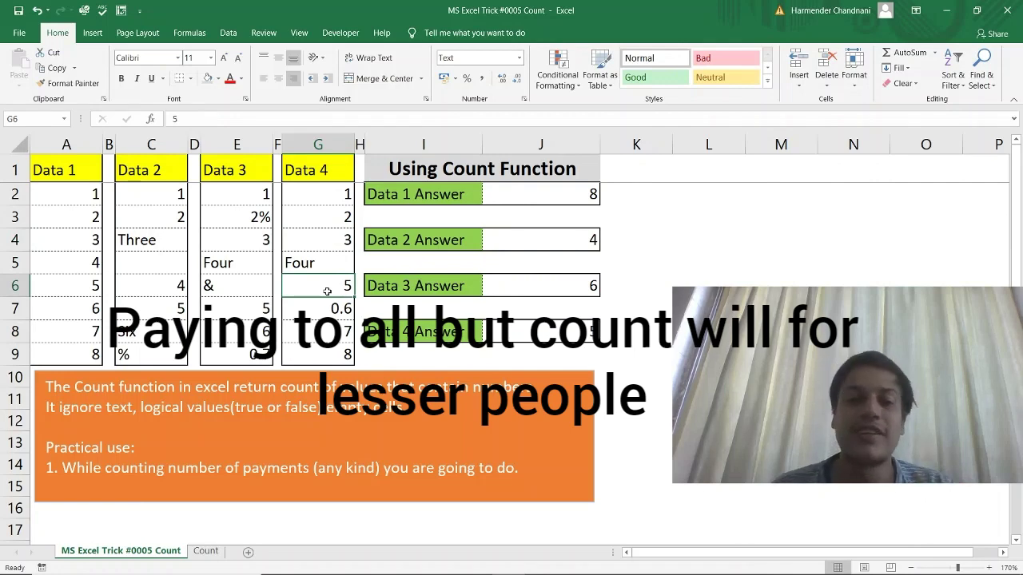
key("Up")
key("Up")
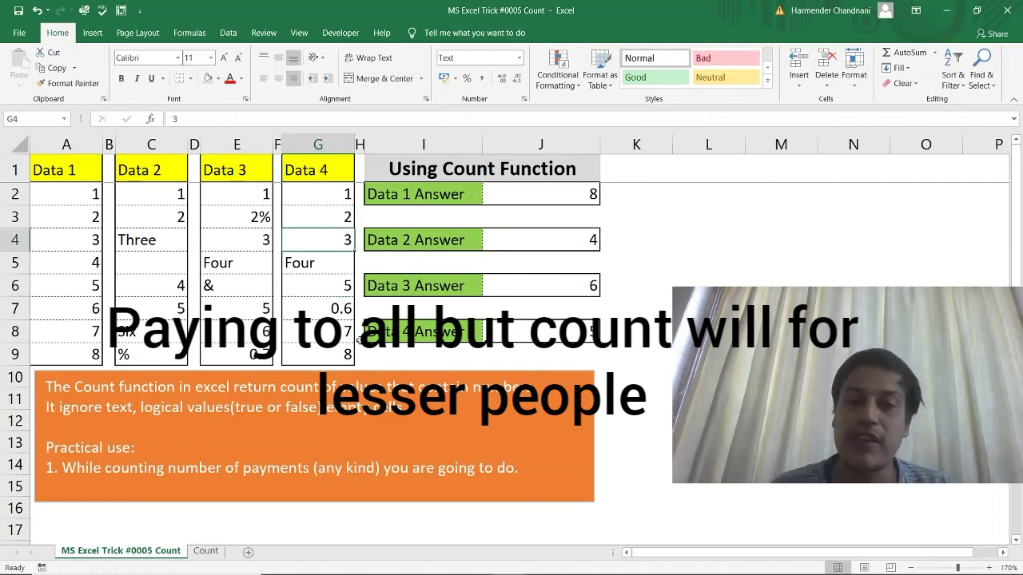
left_click(328, 292, "ctrl")
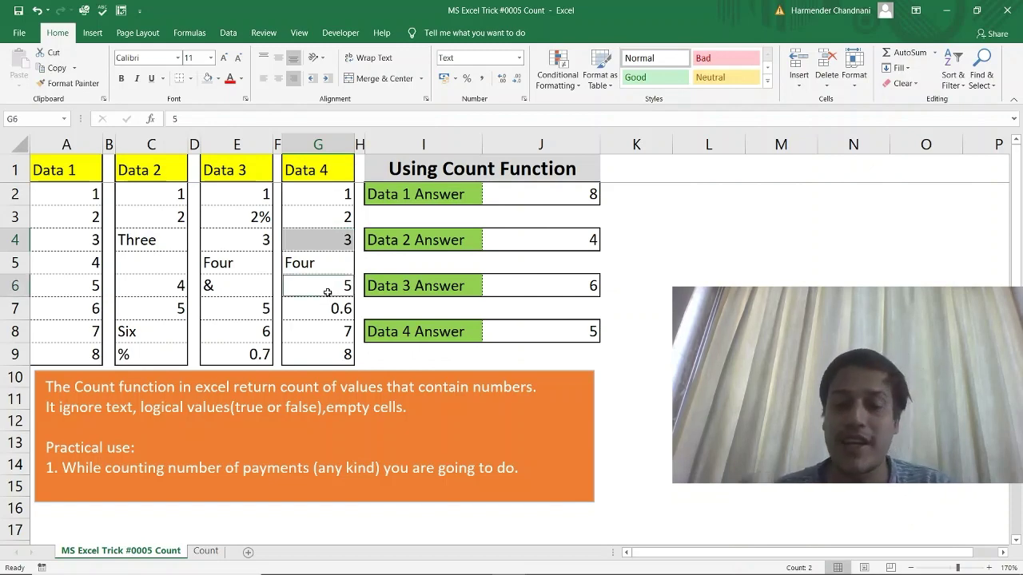
mouse_move(813, 571)
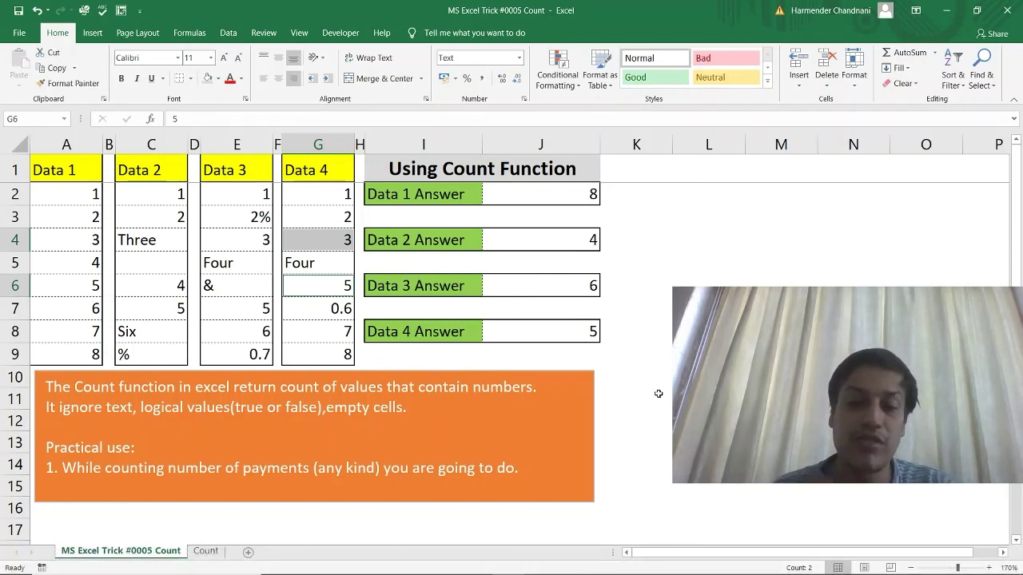
Check the selection summary of cells G7 and G8 and of the whole column G, and view the Data 1 answer formula in J2
left_click(351, 309)
left_click(349, 336, "ctrl")
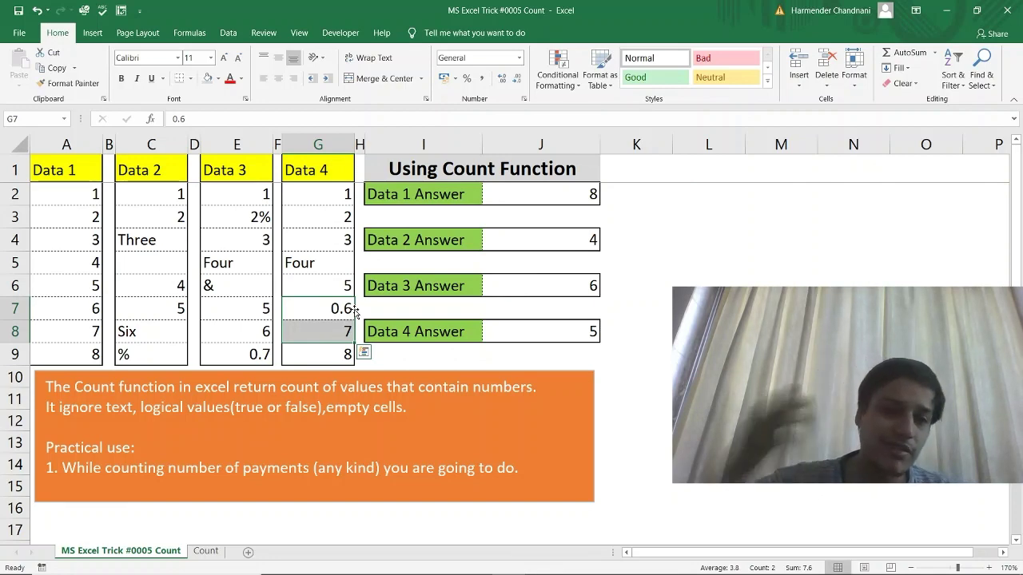
left_click(302, 136)
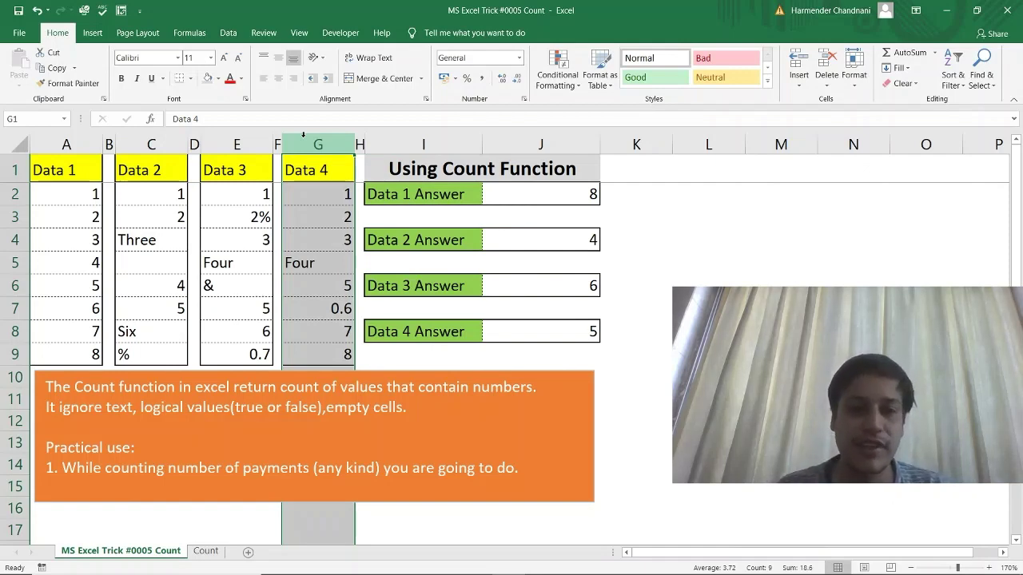
left_click(527, 196)
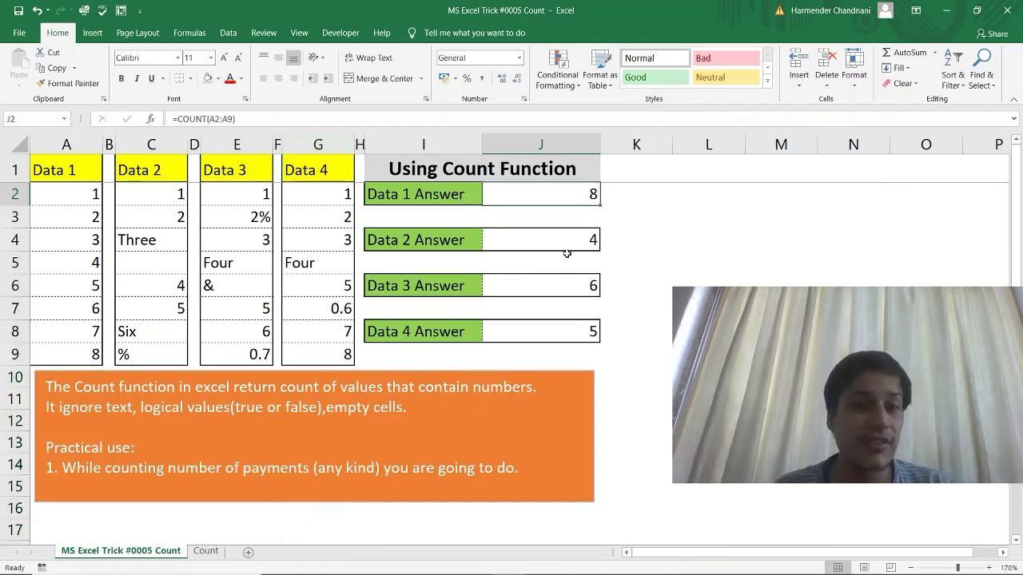